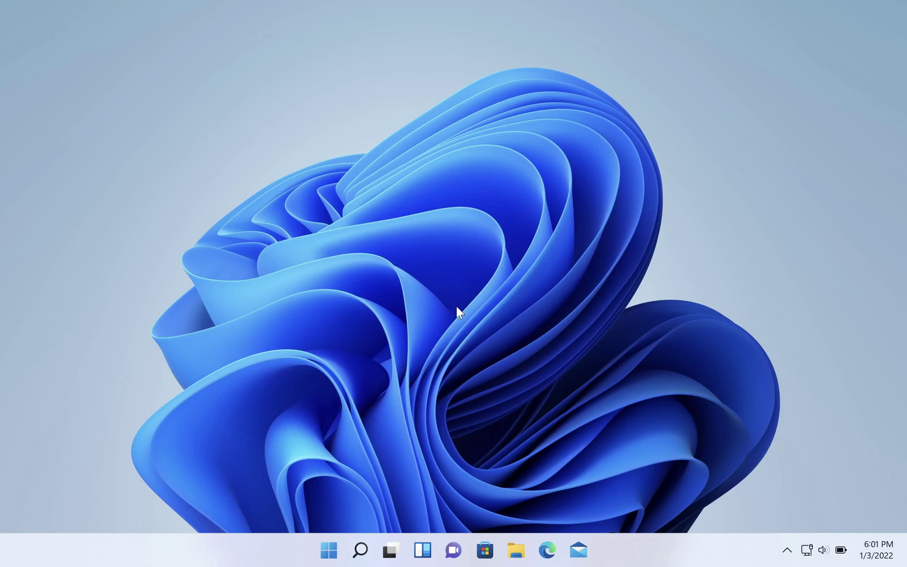
Unpin the Mail icon from the taskbar using its context menu
right_click(581, 554)
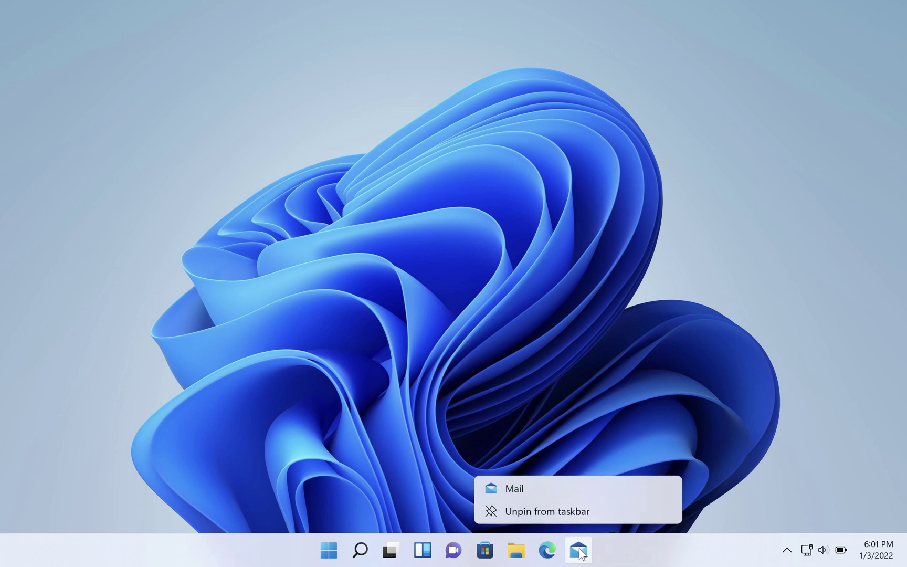
click(562, 516)
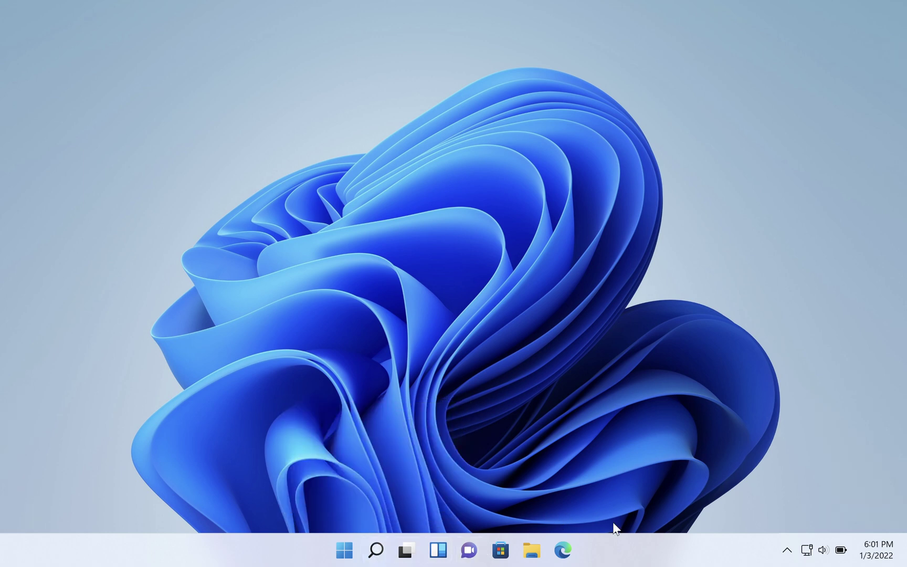
From Taskbar settings, switch off the Search, Task view, Widgets and Chat toggles
right_click(618, 544)
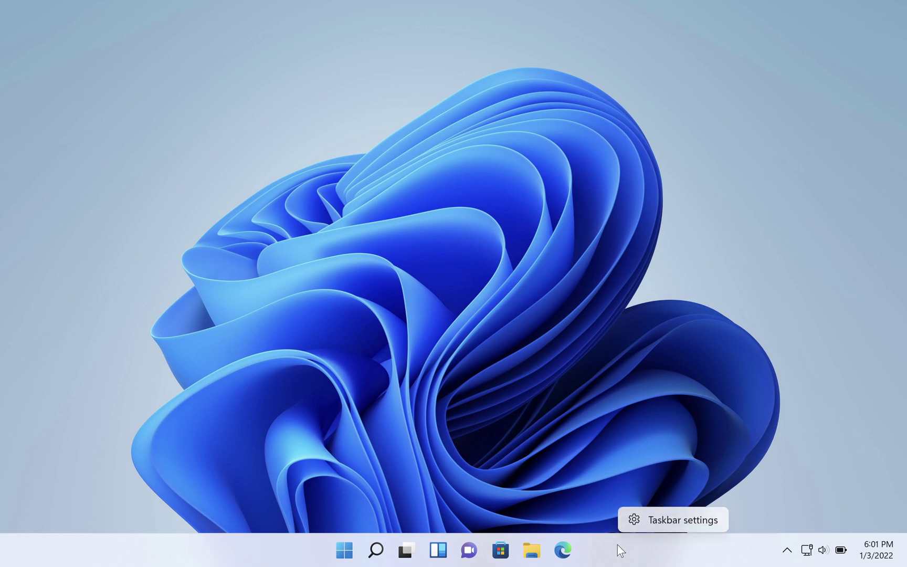
click(670, 524)
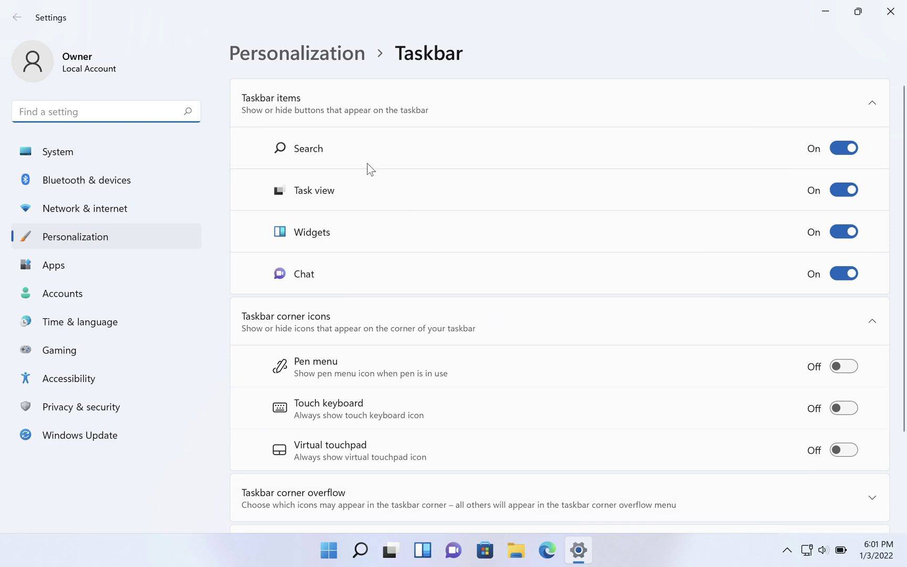
click(838, 149)
click(843, 193)
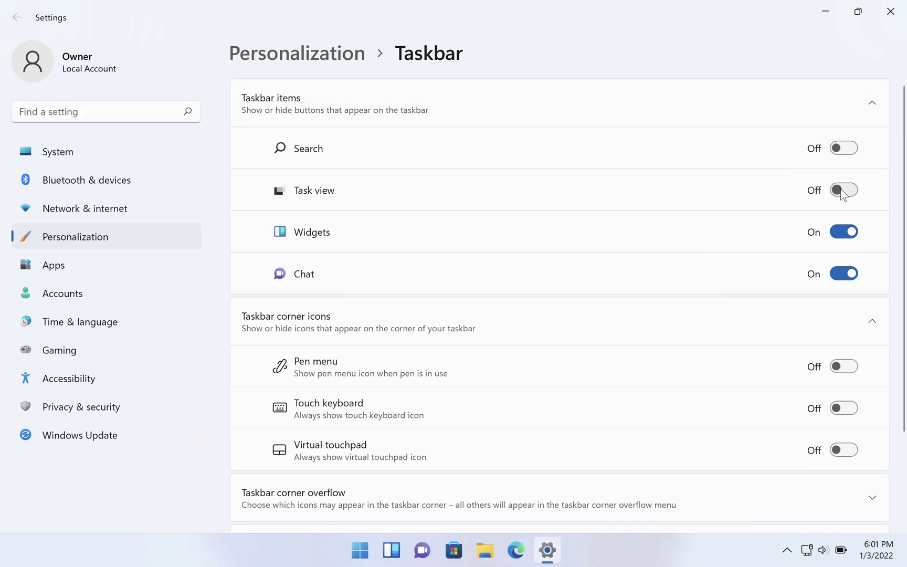
click(839, 231)
click(839, 276)
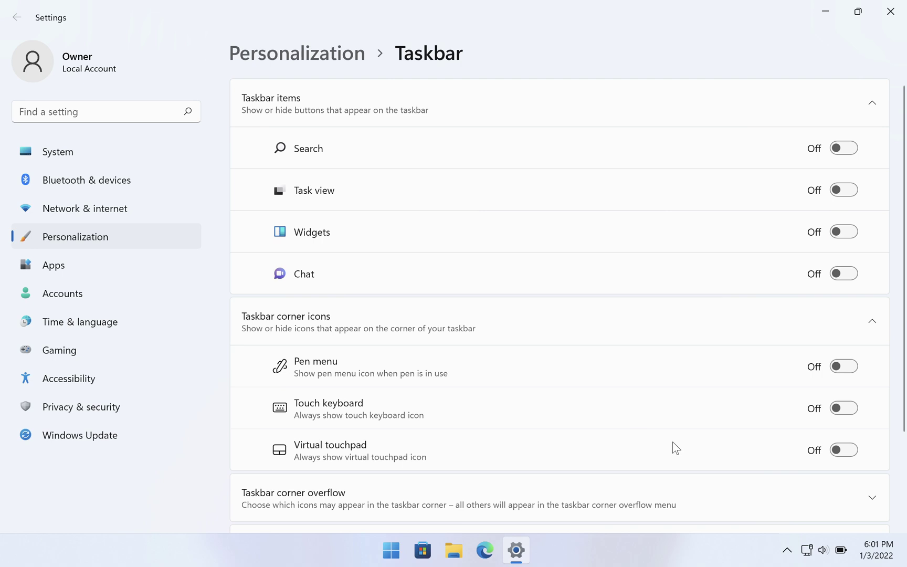
click(842, 413)
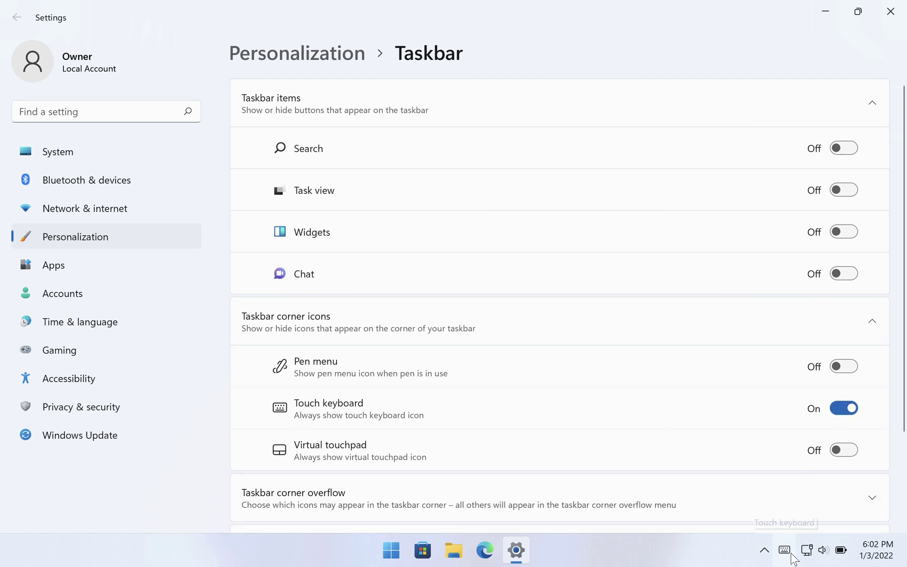
click(844, 409)
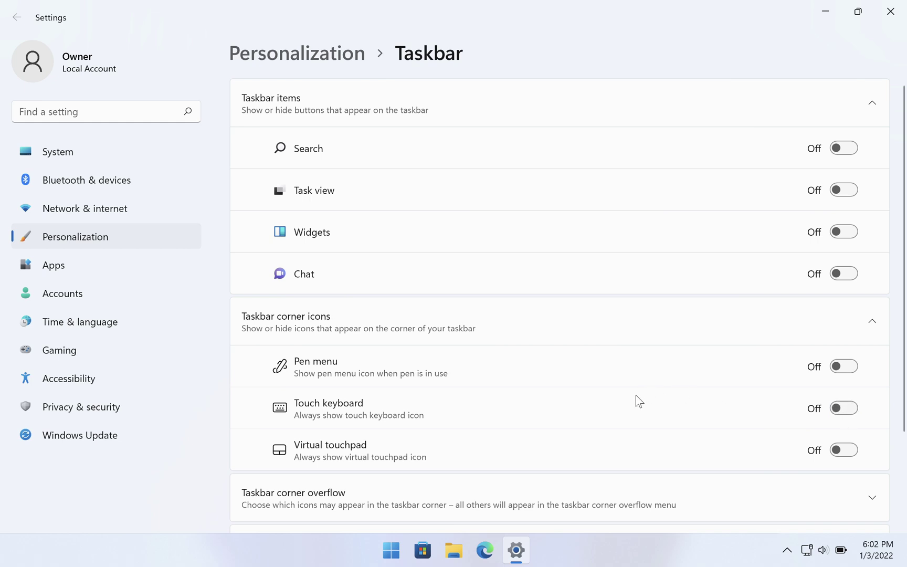
scroll(636, 396, down, 2)
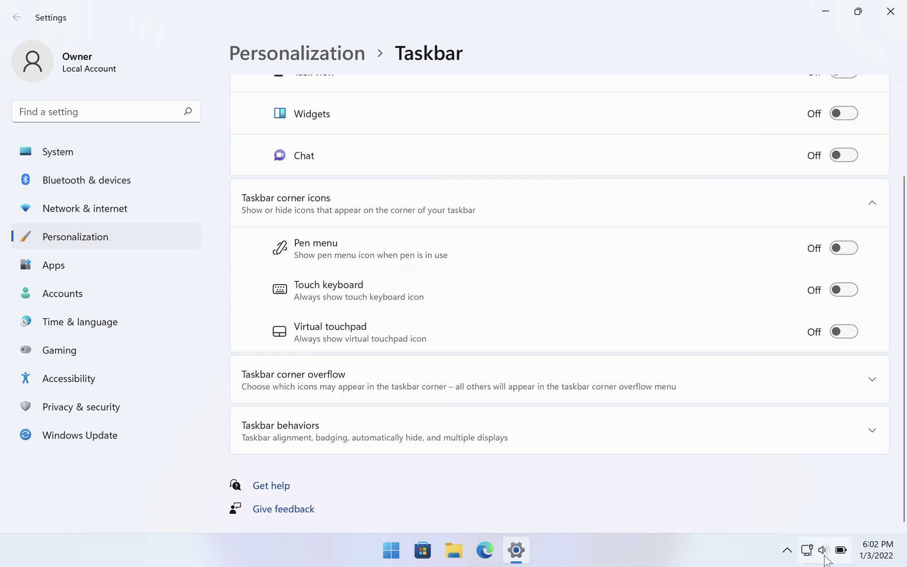
Check the hidden tray icons, then expand Taskbar corner overflow listing Windows Security, Teams and OneDrive
click(788, 558)
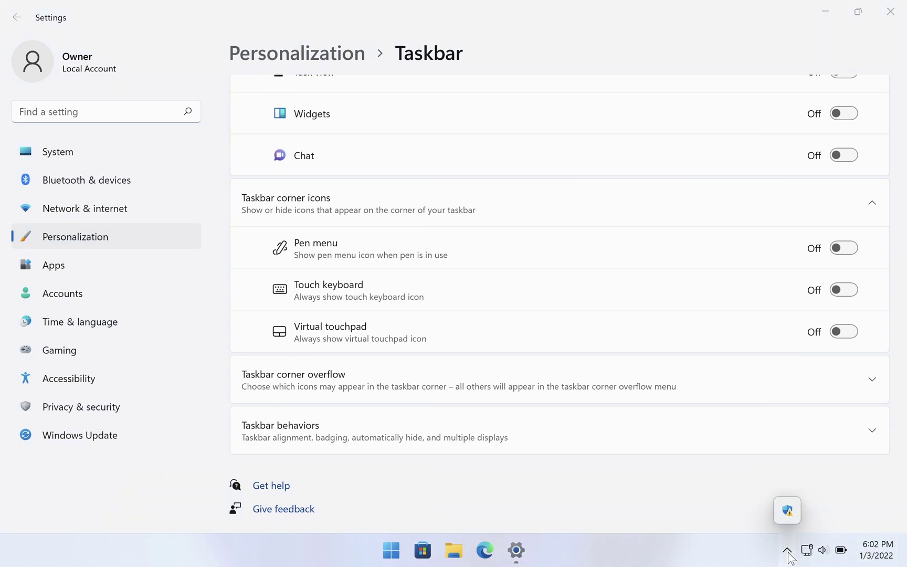
click(879, 383)
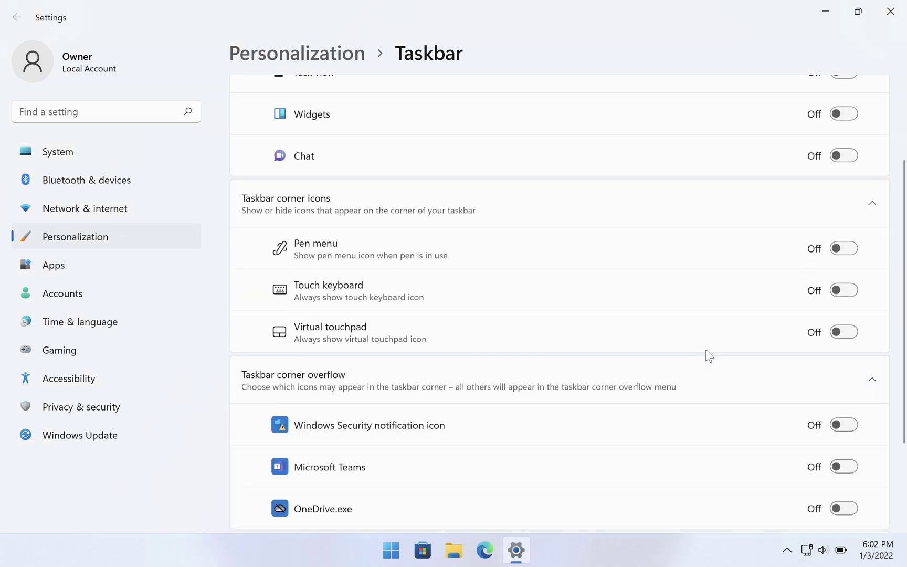
scroll(706, 357, down, 3)
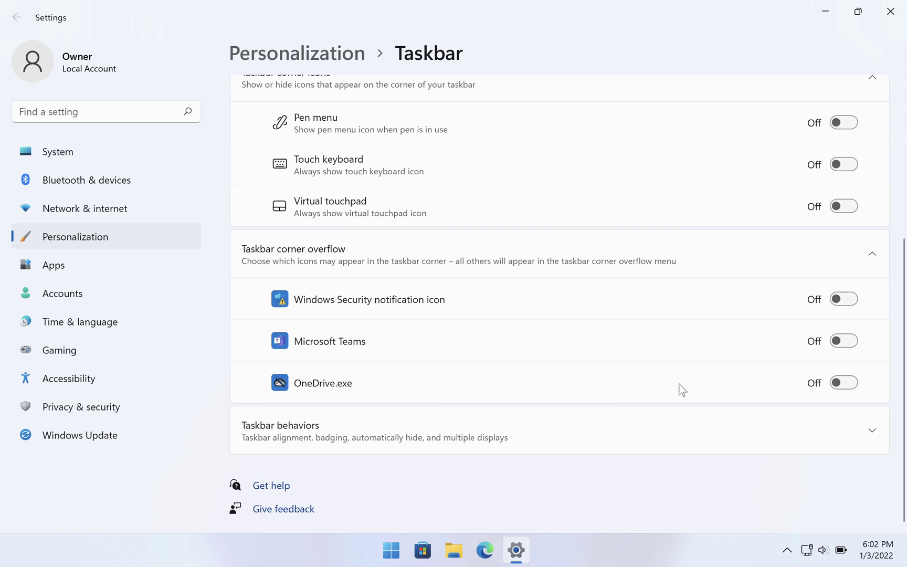
In Taskbar behaviors, toggle auto-hide on and off, then turn far-corner show desktop off and on
click(871, 434)
scroll(871, 433, down, 2)
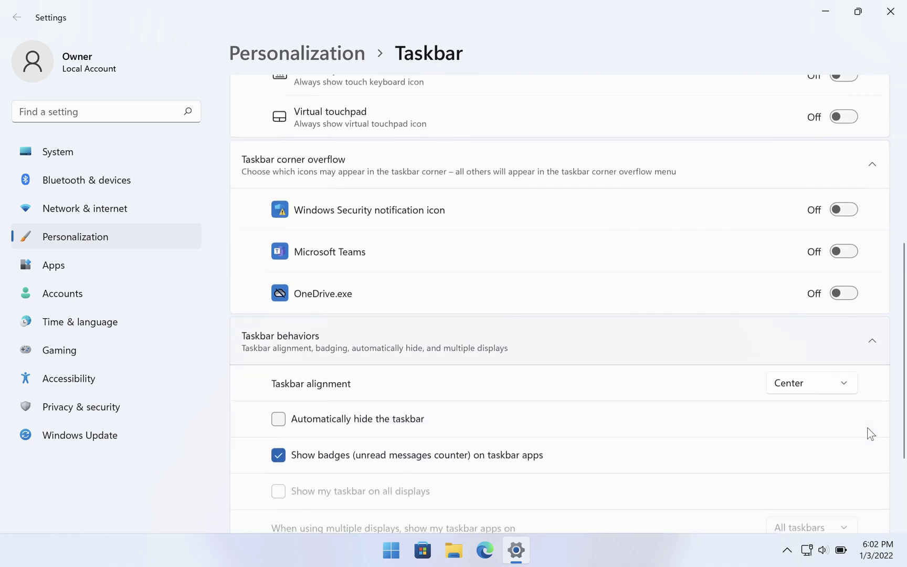
scroll(871, 434, down, 2)
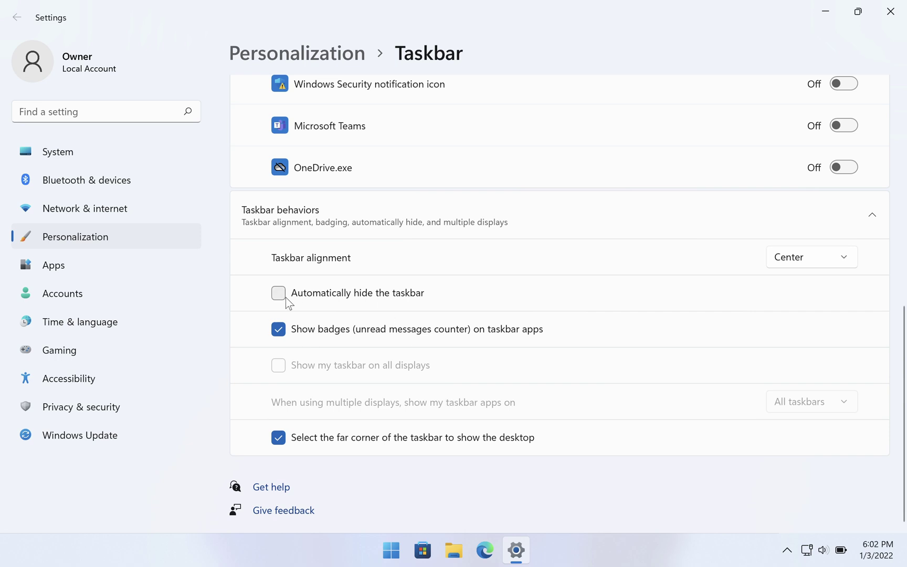
click(279, 294)
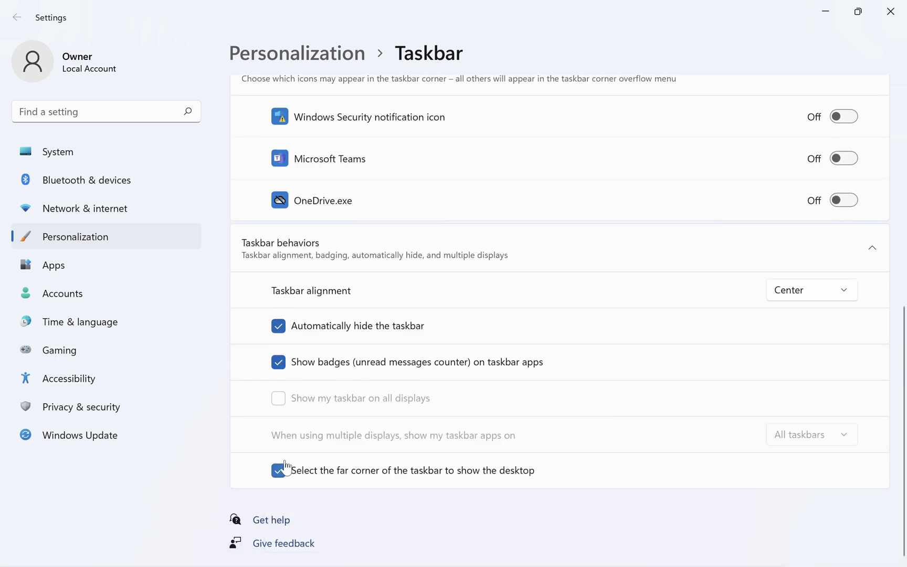
click(279, 326)
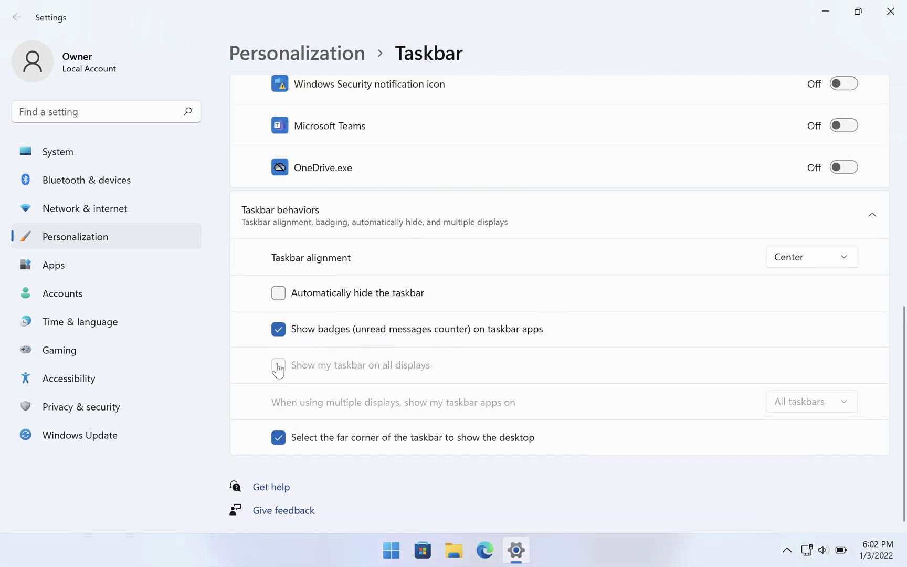
click(278, 438)
click(279, 438)
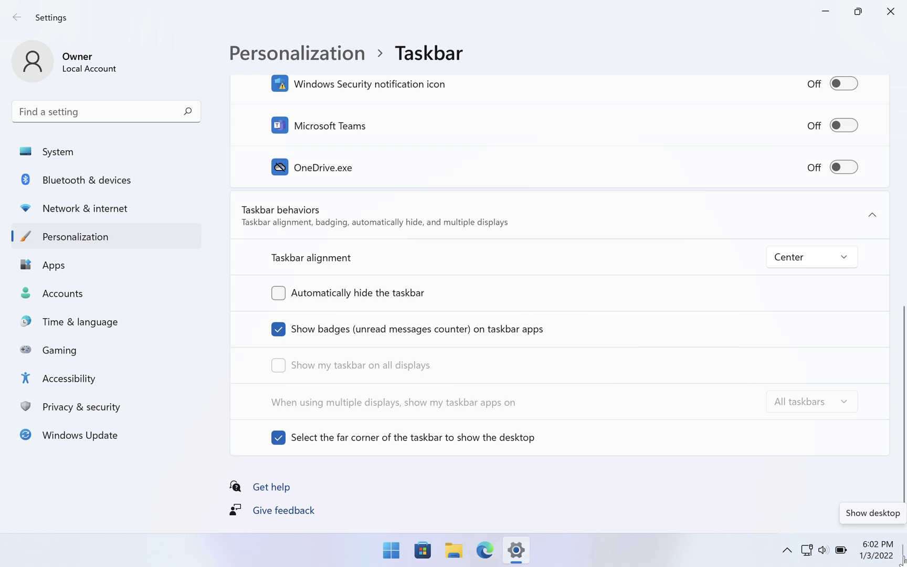
click(903, 560)
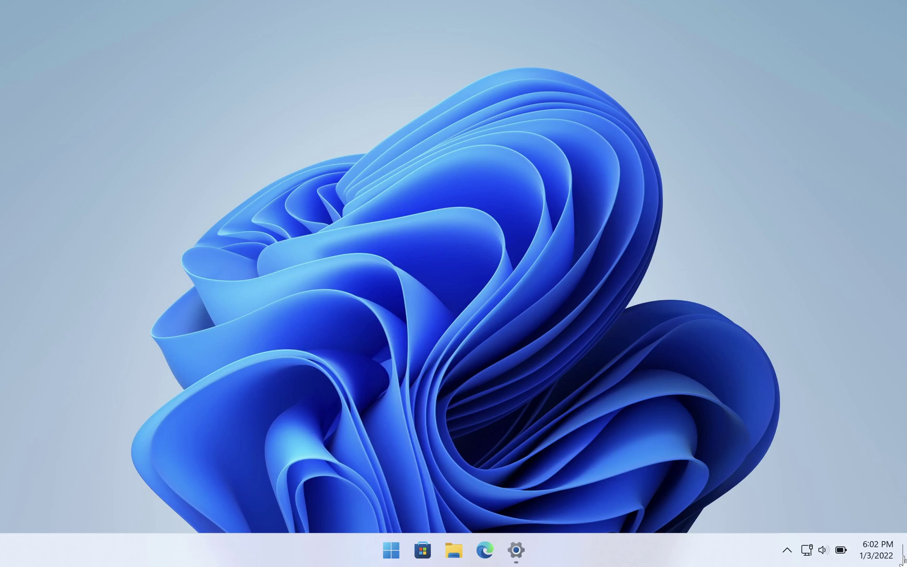
click(904, 560)
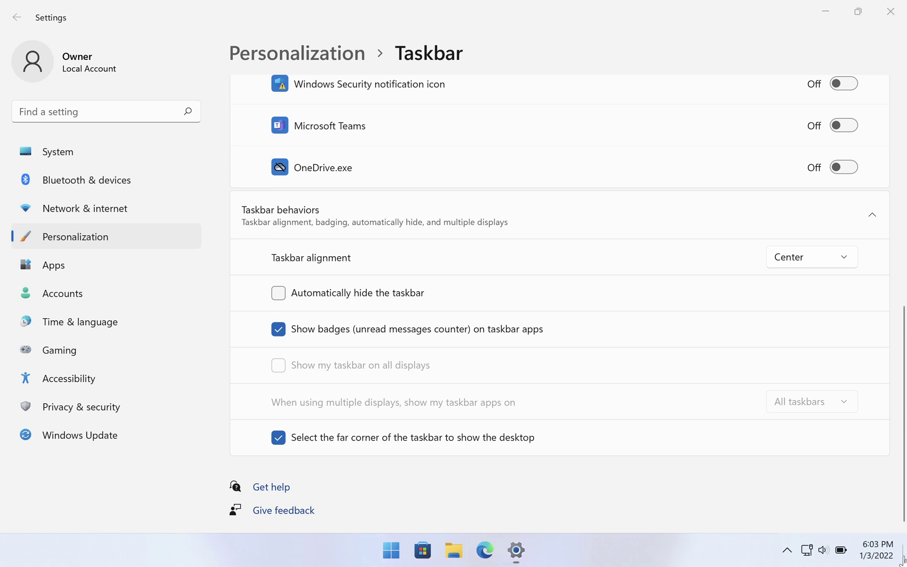
click(903, 560)
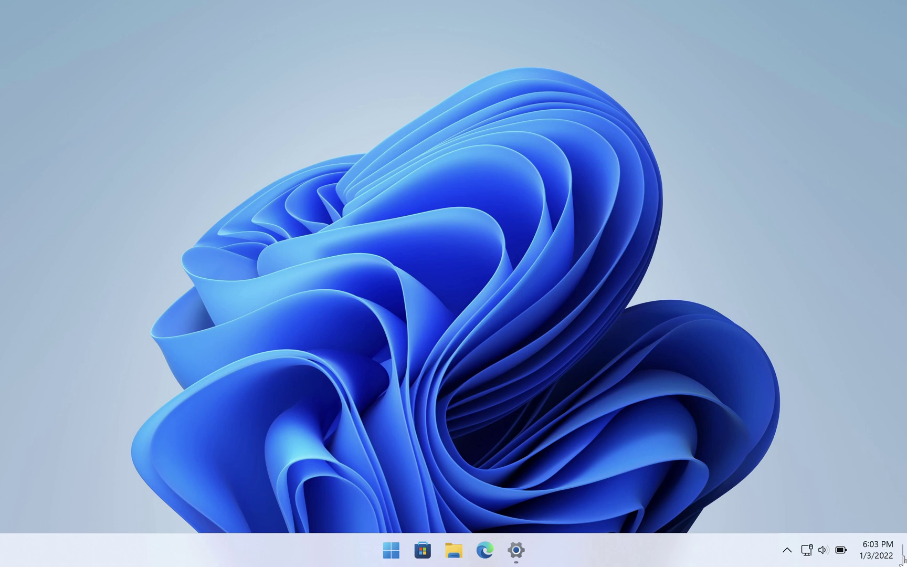
click(904, 557)
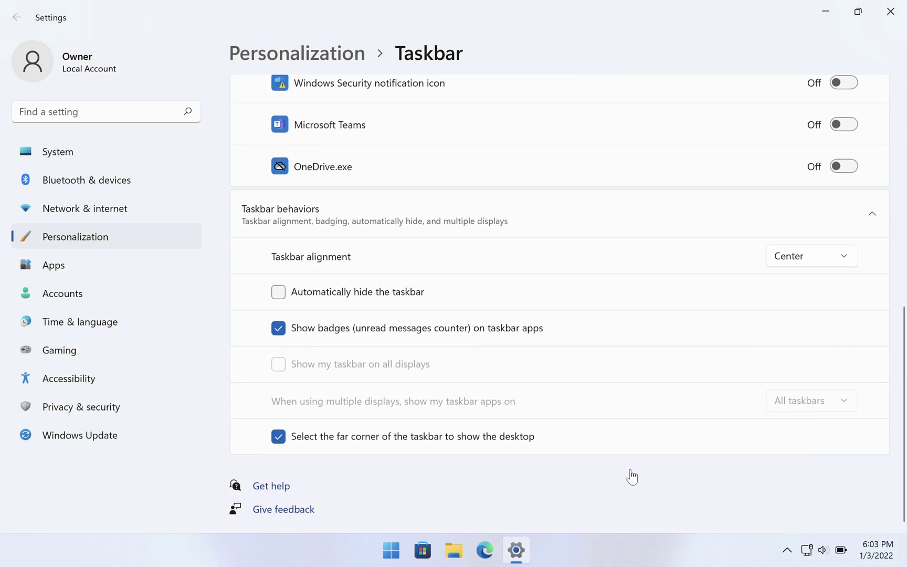
scroll(632, 476, up, 1)
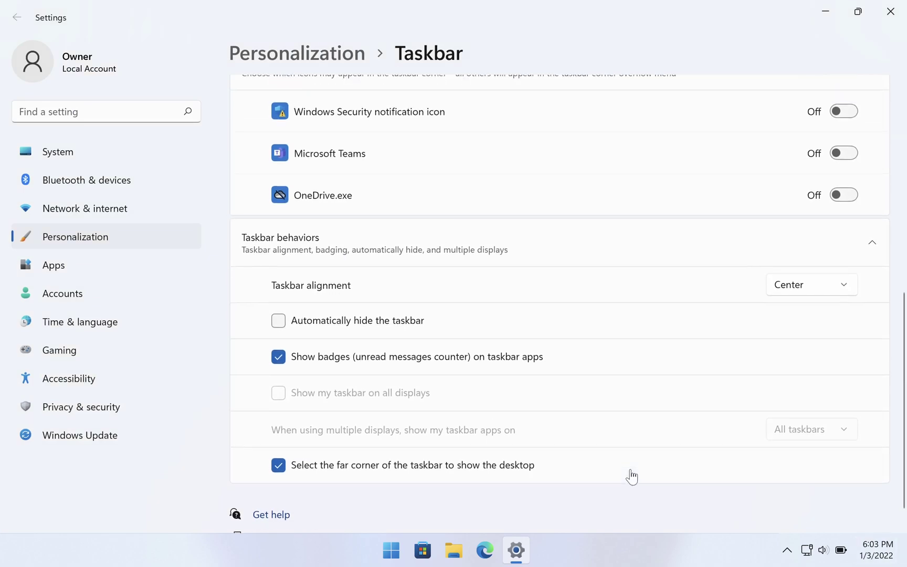
click(845, 288)
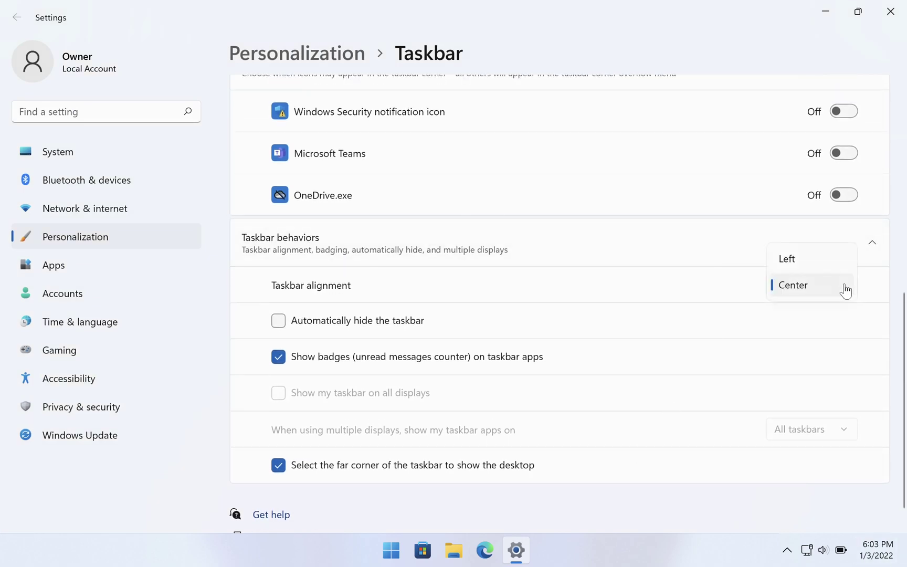
click(799, 258)
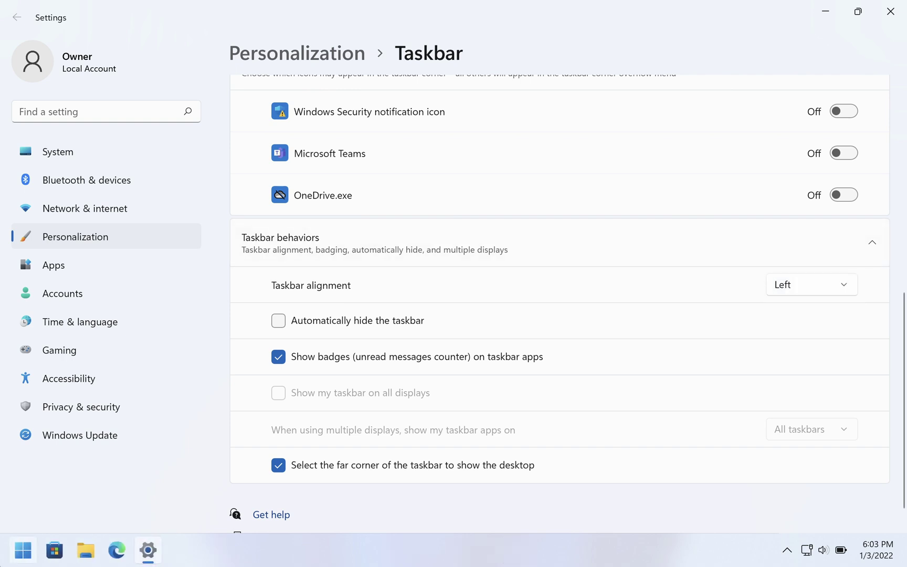
click(841, 290)
click(808, 321)
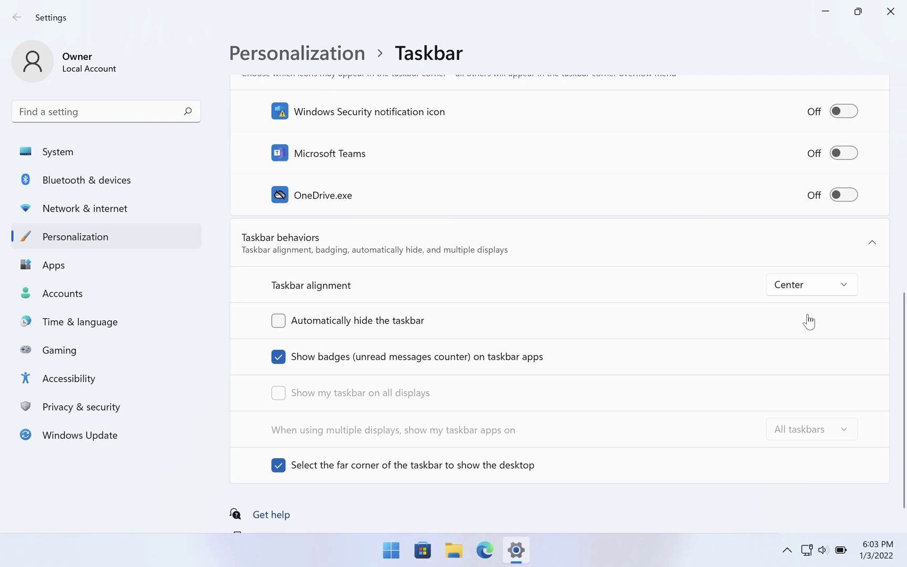